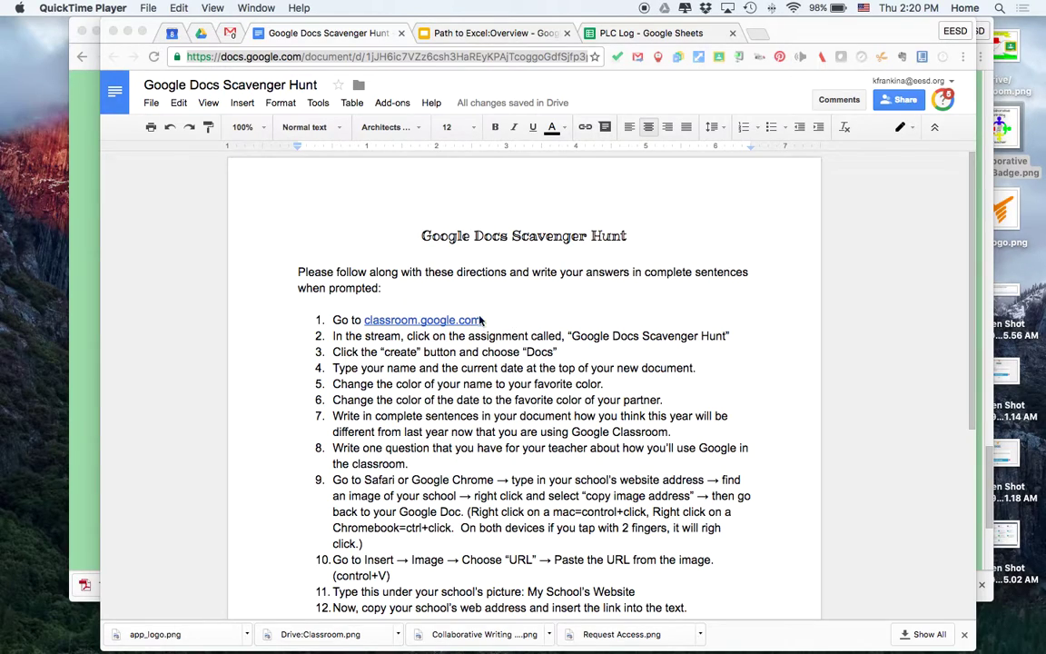
Bring the Google Sites page with the scavenger hunt link to the front.
left_click(90, 354)
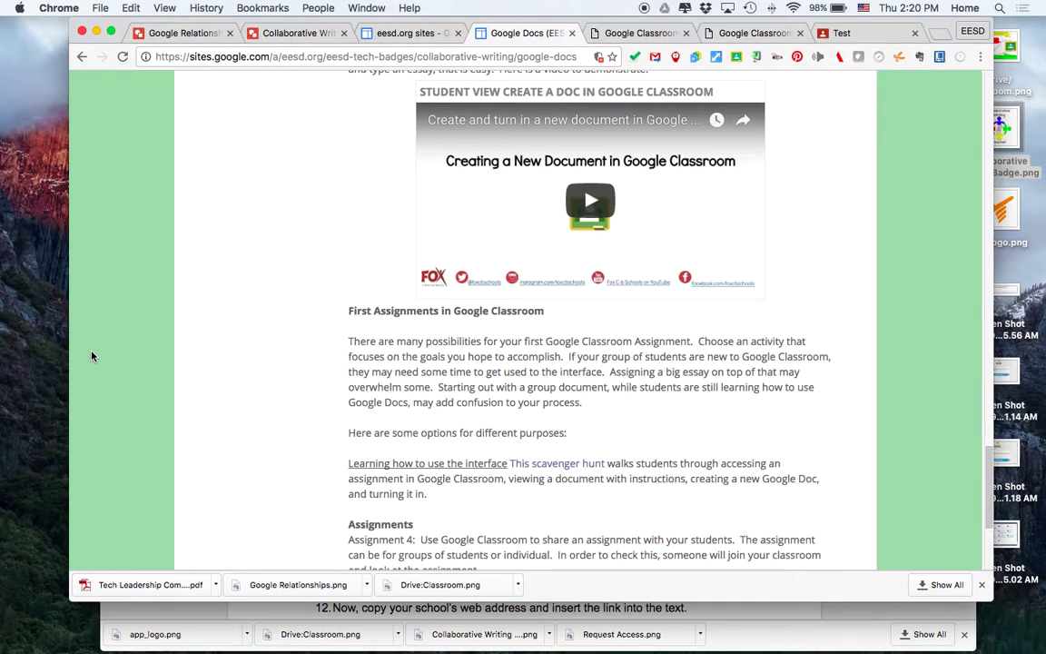
Follow the scavenger hunt link and make a copy of Google Docs Scavenger Hunt.
left_click(543, 464)
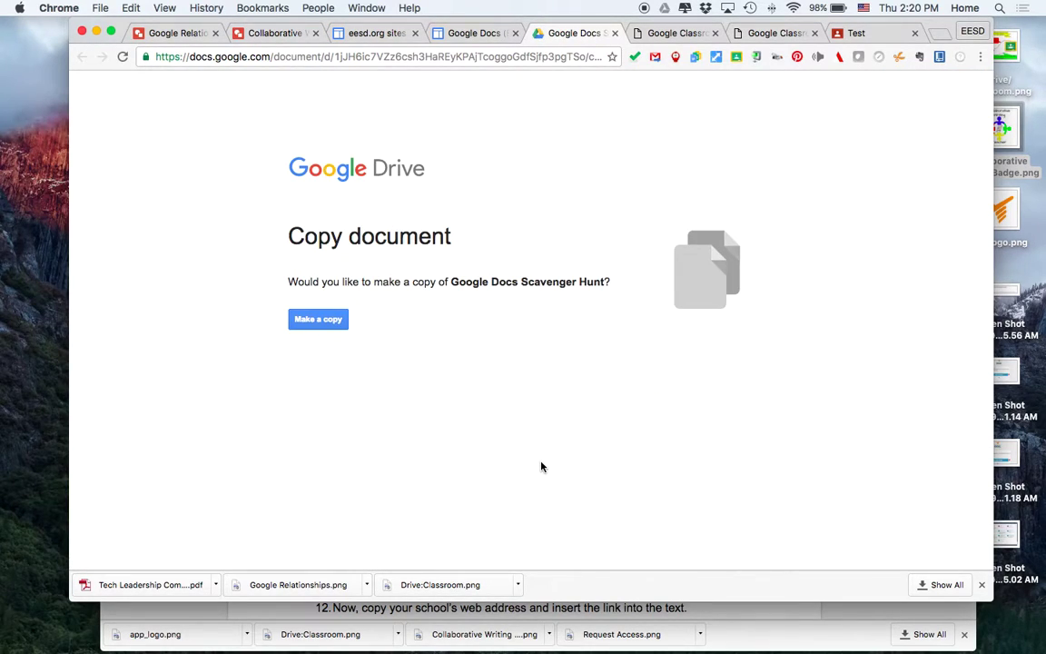
left_click(327, 322)
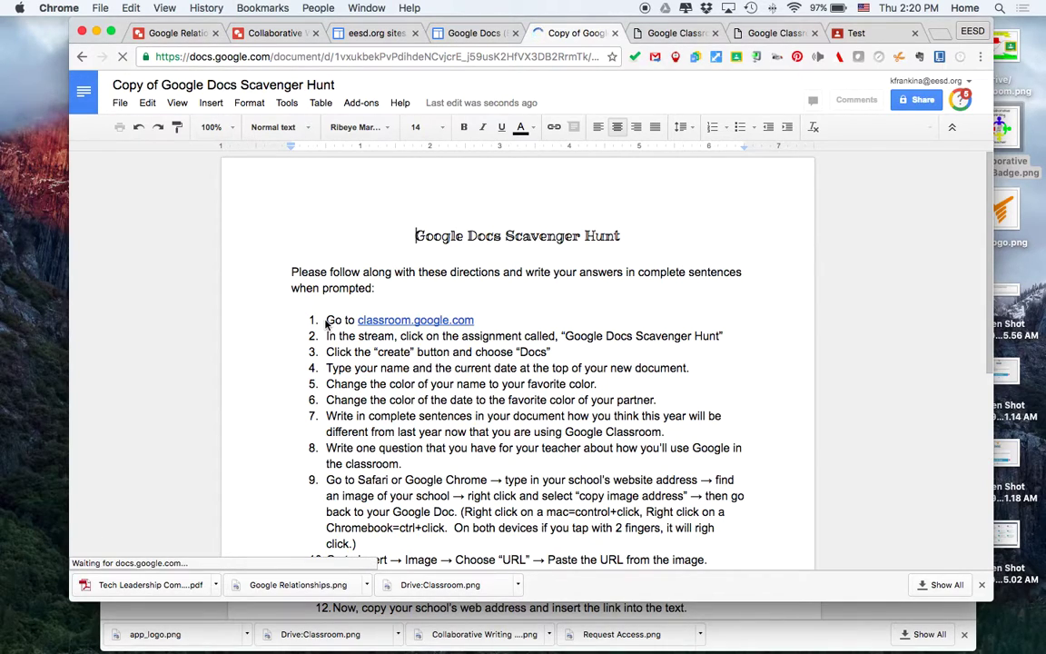
Close the copied doc and start a new assignment in the Test class.
left_click(615, 33)
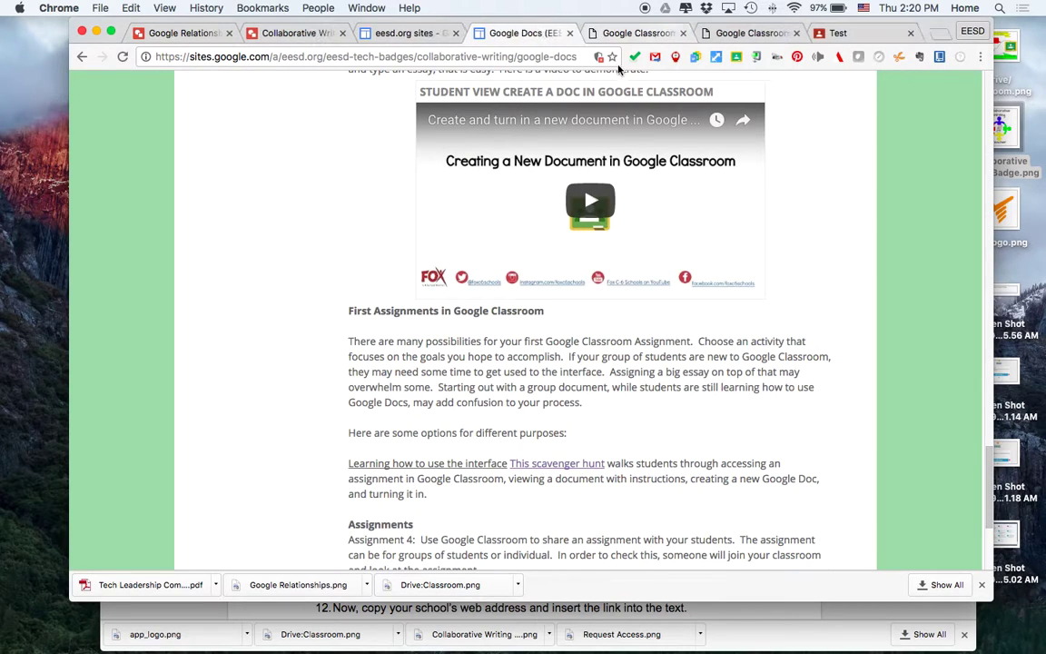
left_click(859, 38)
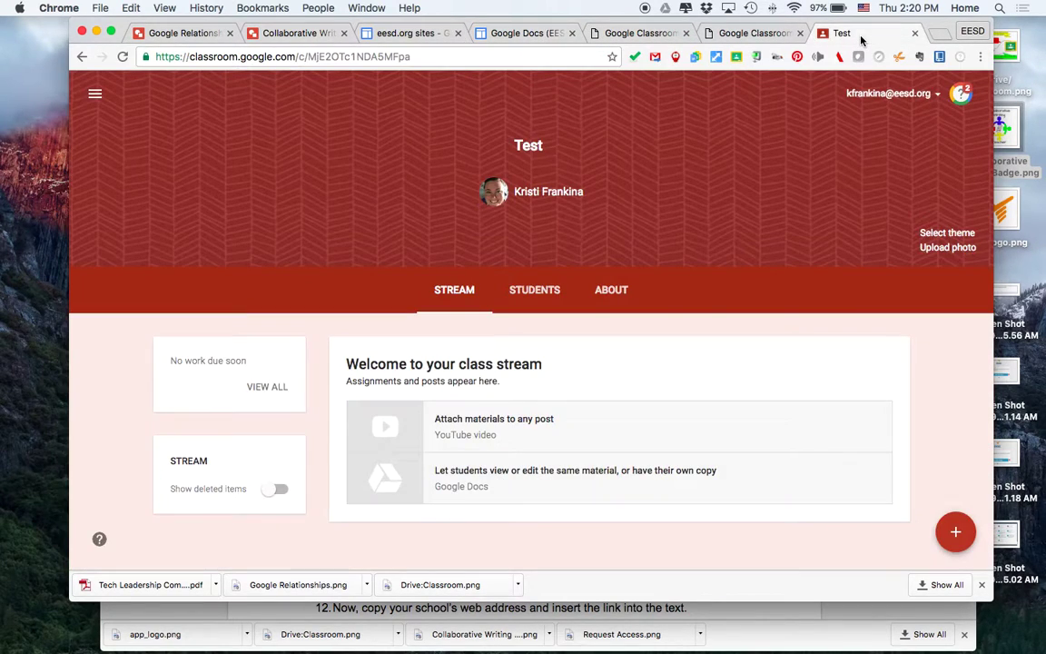
mouse_move(956, 536)
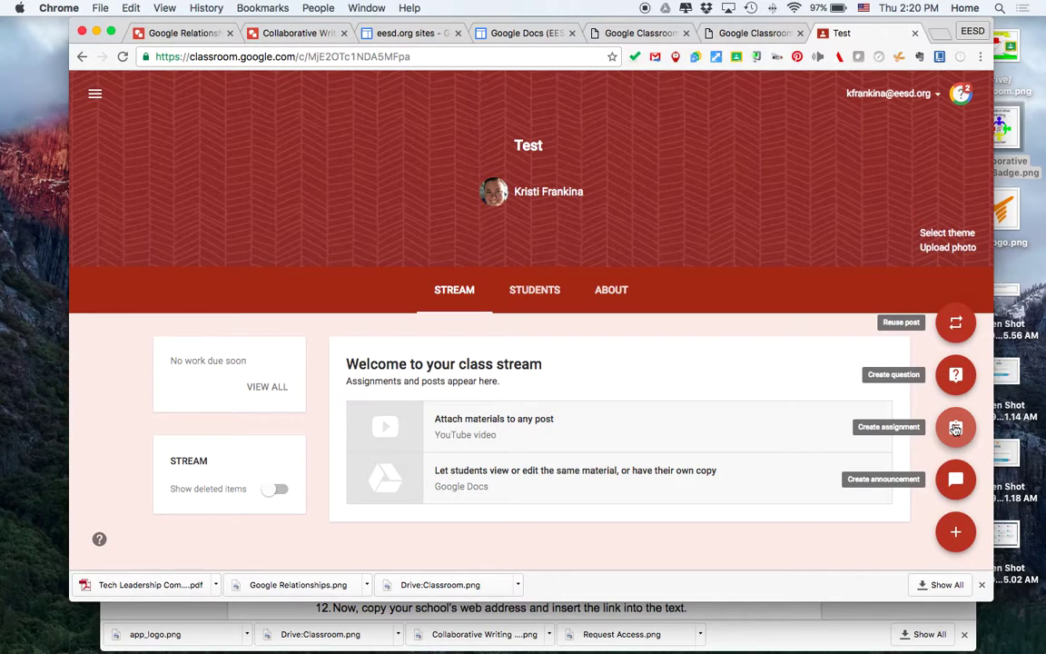
left_click(955, 428)
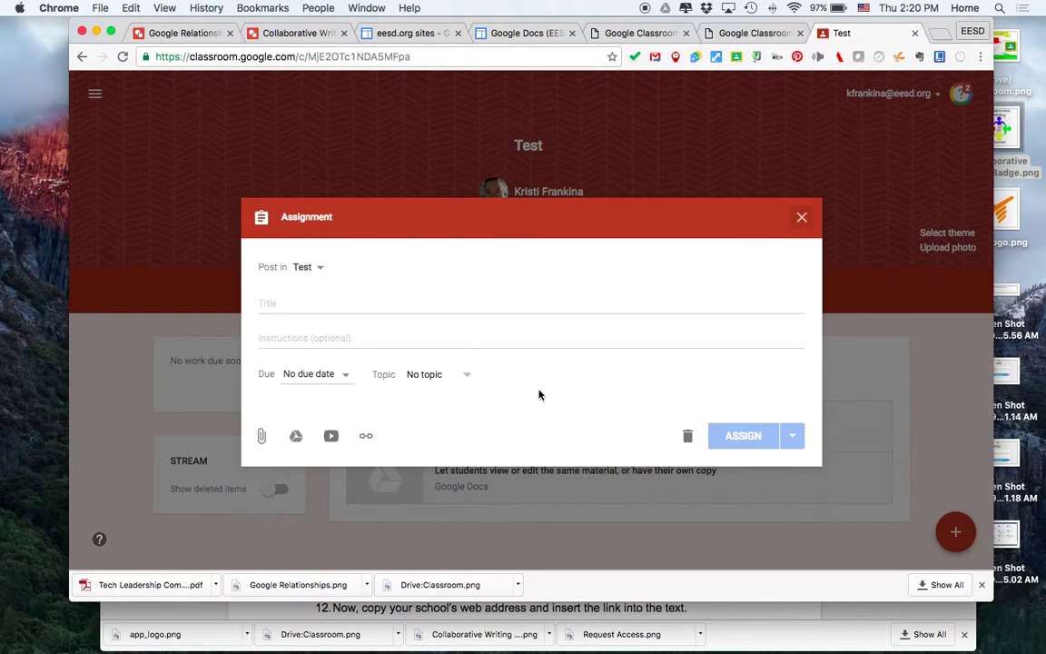
Title the assignment 'A001: Google Docs Scavenger Hunt'.
left_click(374, 303)
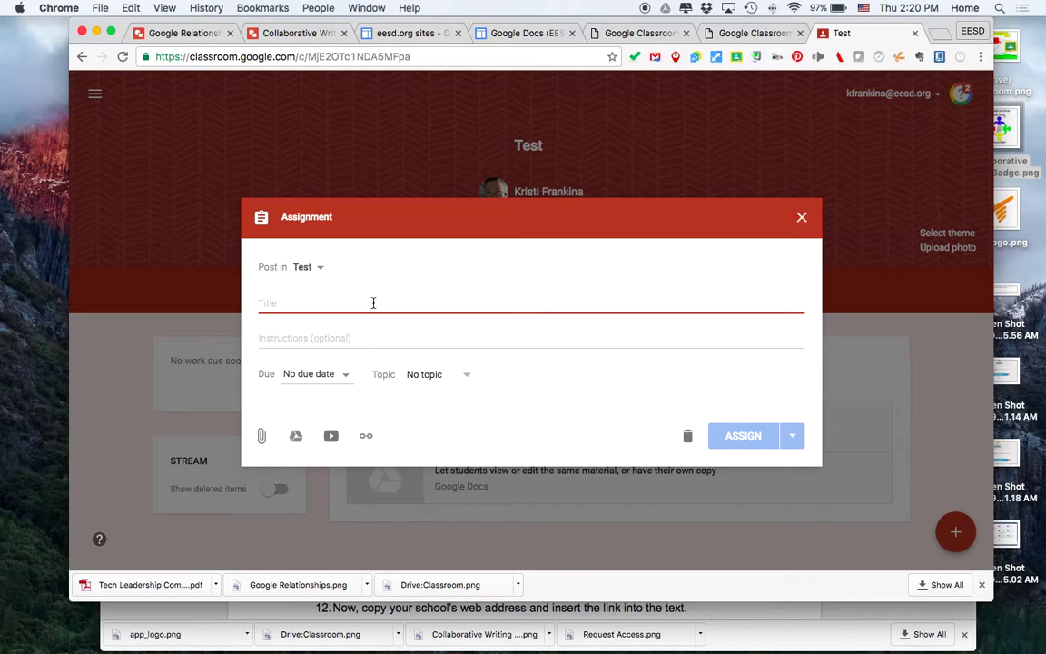
type("Google Docs Scavenger Hunt")
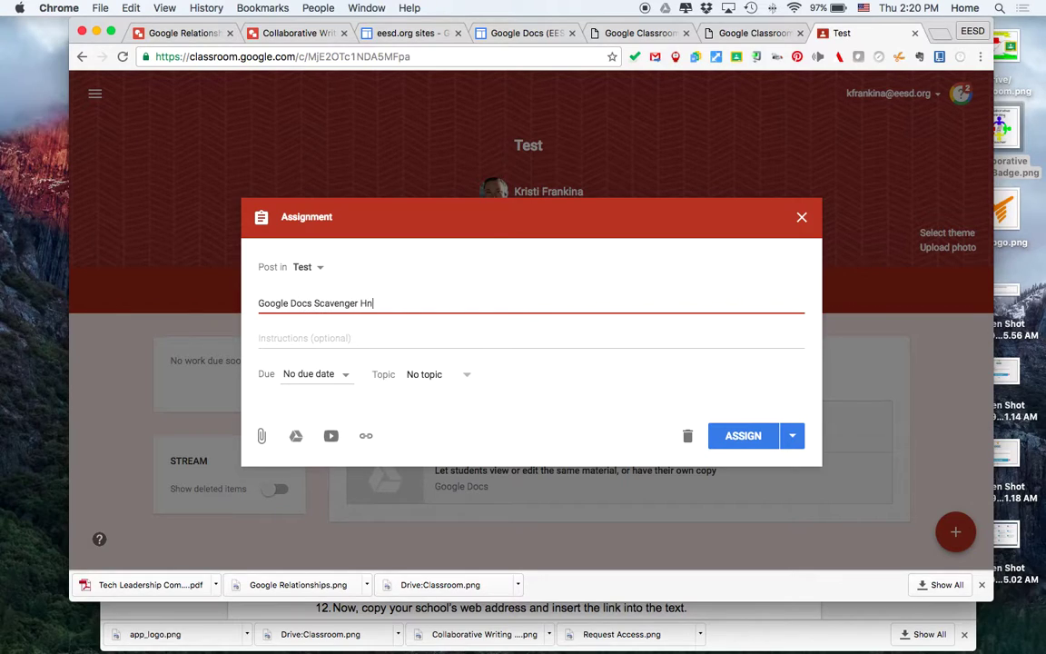
left_click(260, 305)
type("A")
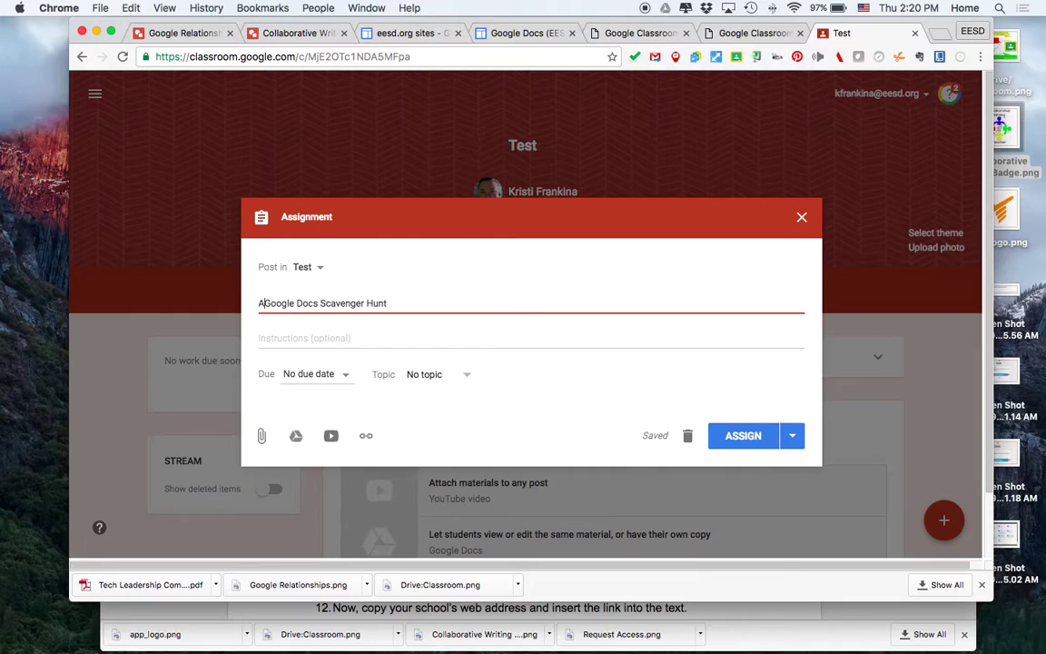
type("001")
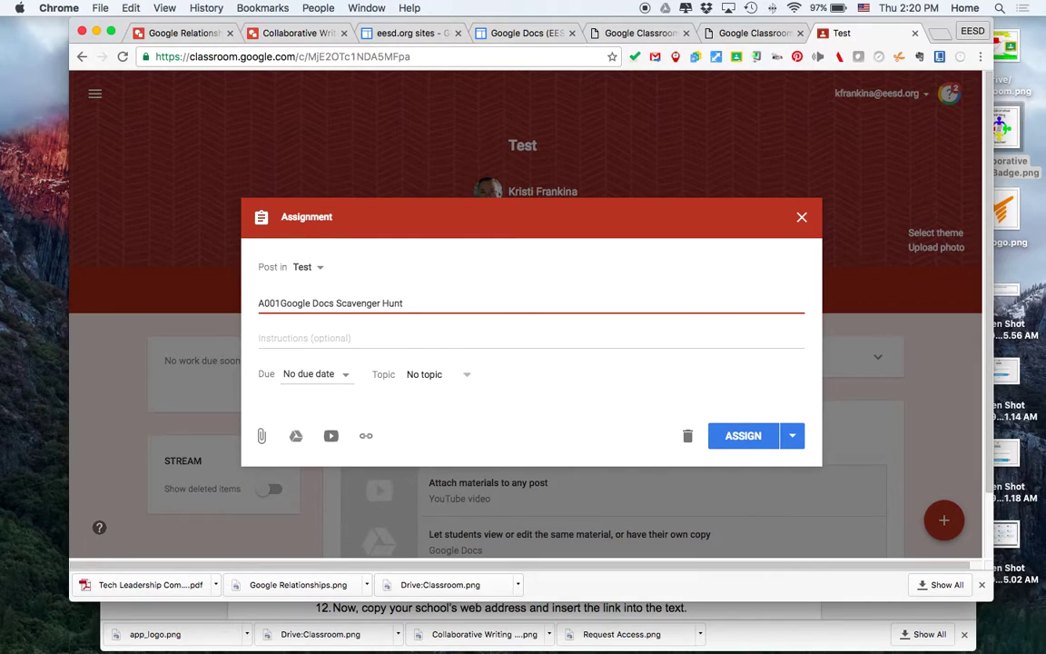
type(":")
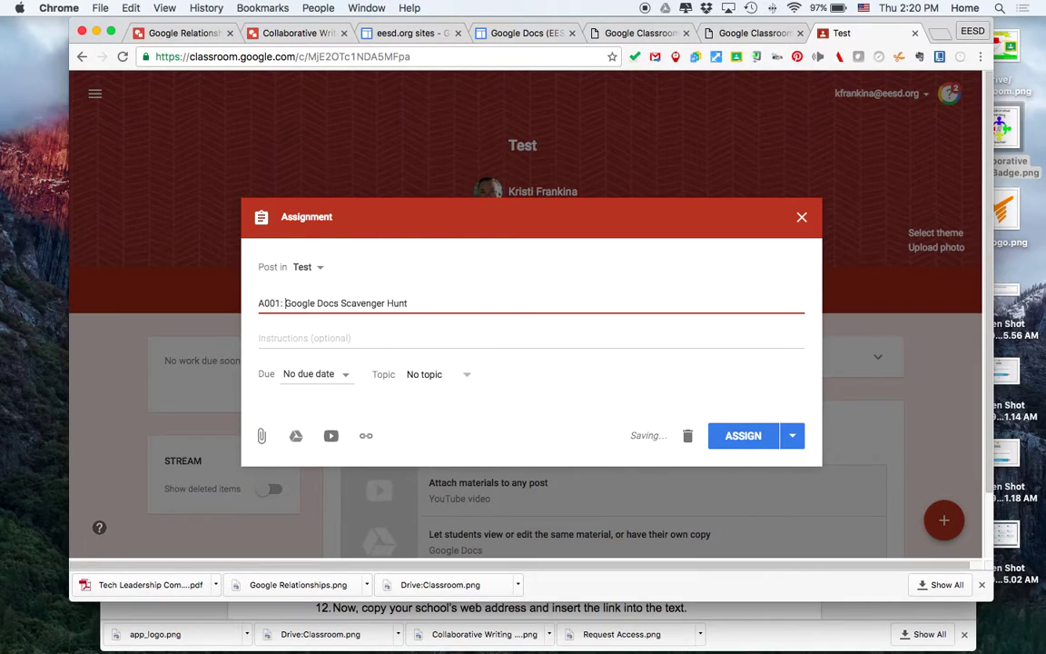
Enter instruction lines 'Click Open', 'Click Create' and 'Click Google Doc'.
left_click(282, 336)
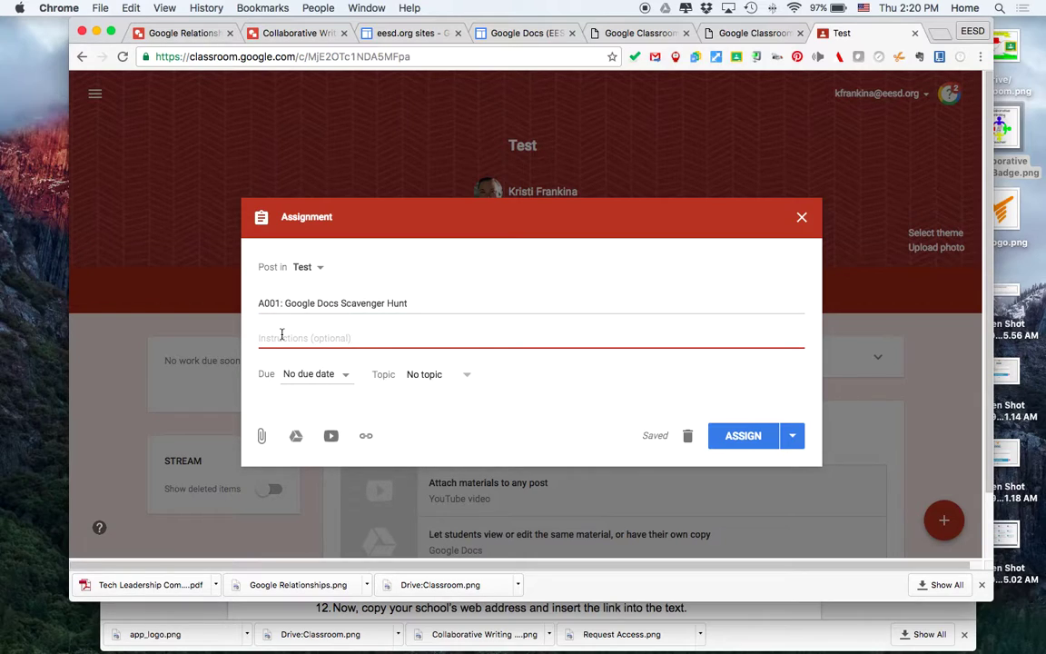
type("Click Open")
key("Return")
type("Click ")
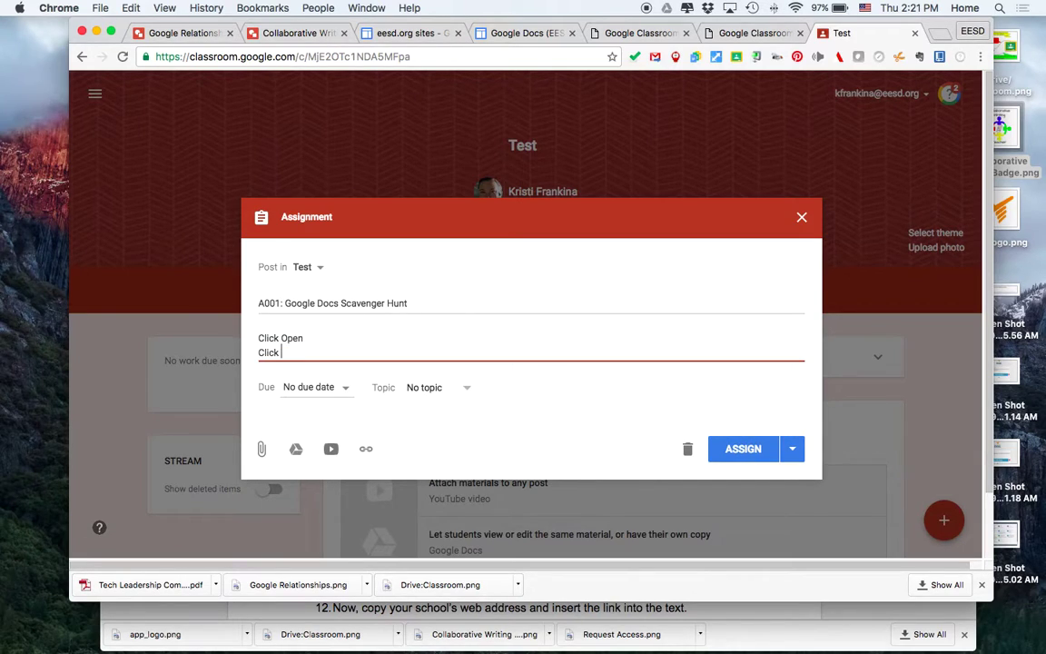
type("Create")
key("Return")
type("Click Googl")
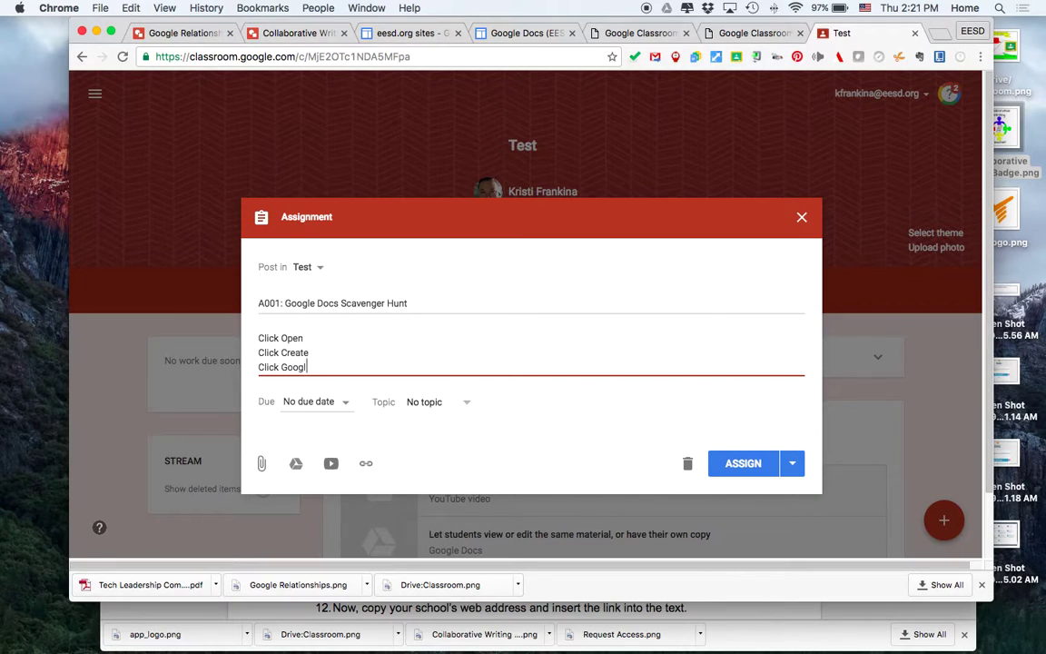
type("e Doc")
Insert 'Click the instruction document!' after 'Click Open', leaving the due date unchanged.
left_click(306, 338)
key("Return")
type("Click the")
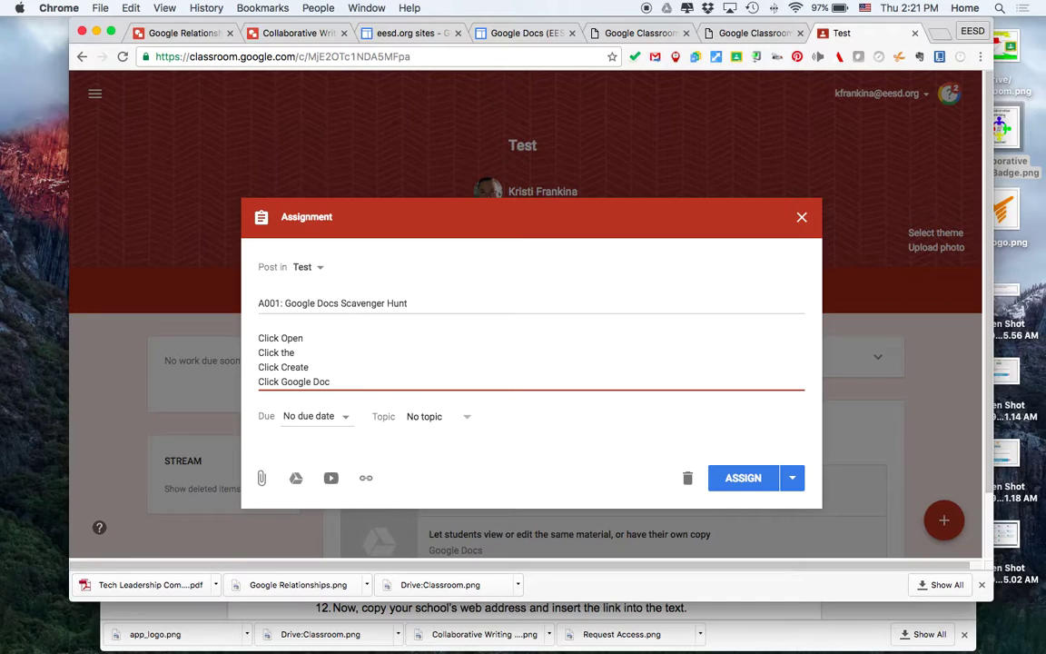
type(" instruction document!")
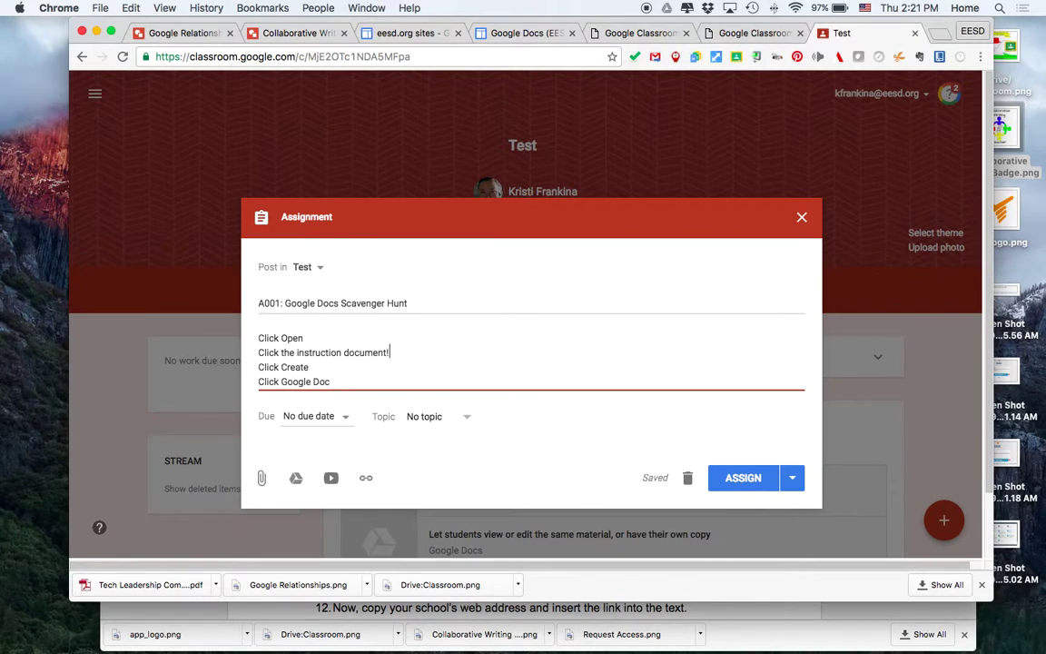
left_click(346, 420)
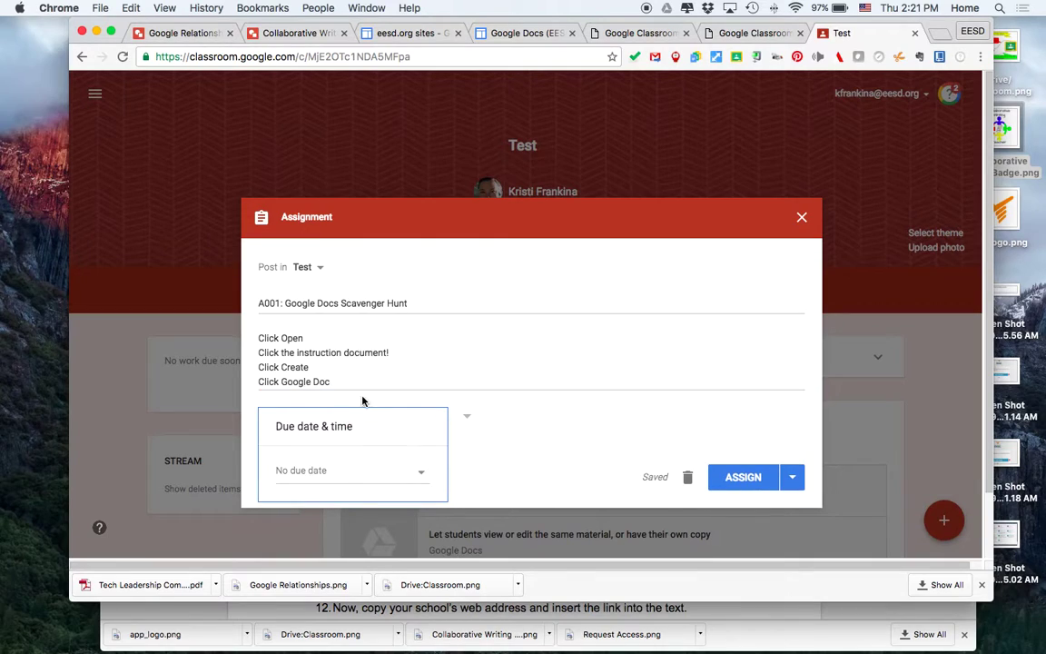
left_click(362, 400)
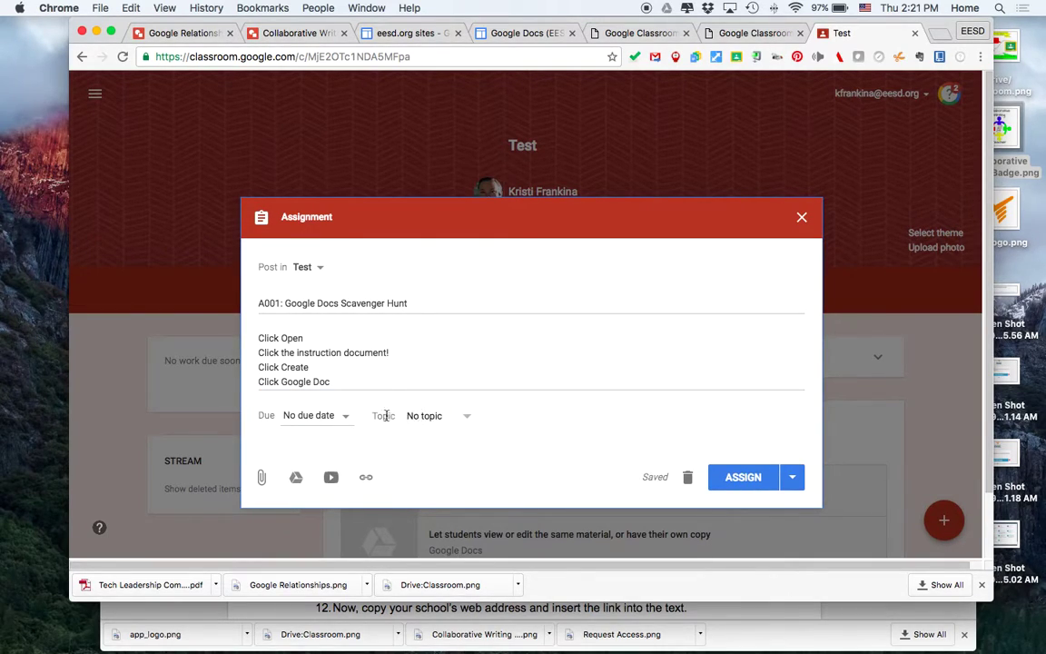
Attach Copy of Google Docs Scavenger Hunt from Drive and assign it to the Test class.
left_click(296, 479)
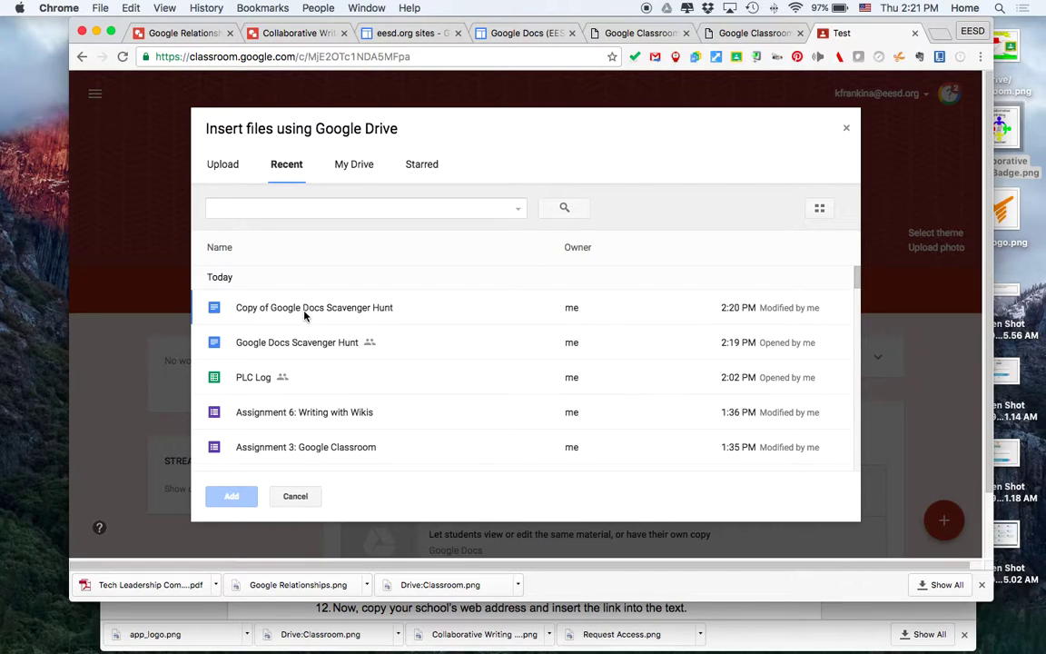
left_click(303, 309)
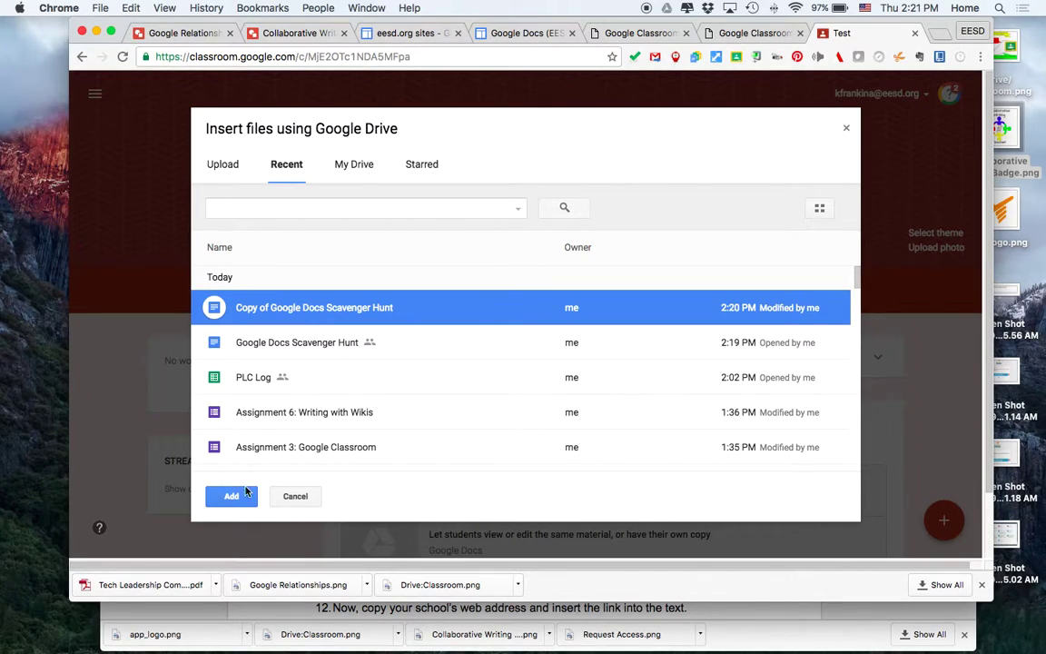
left_click(243, 499)
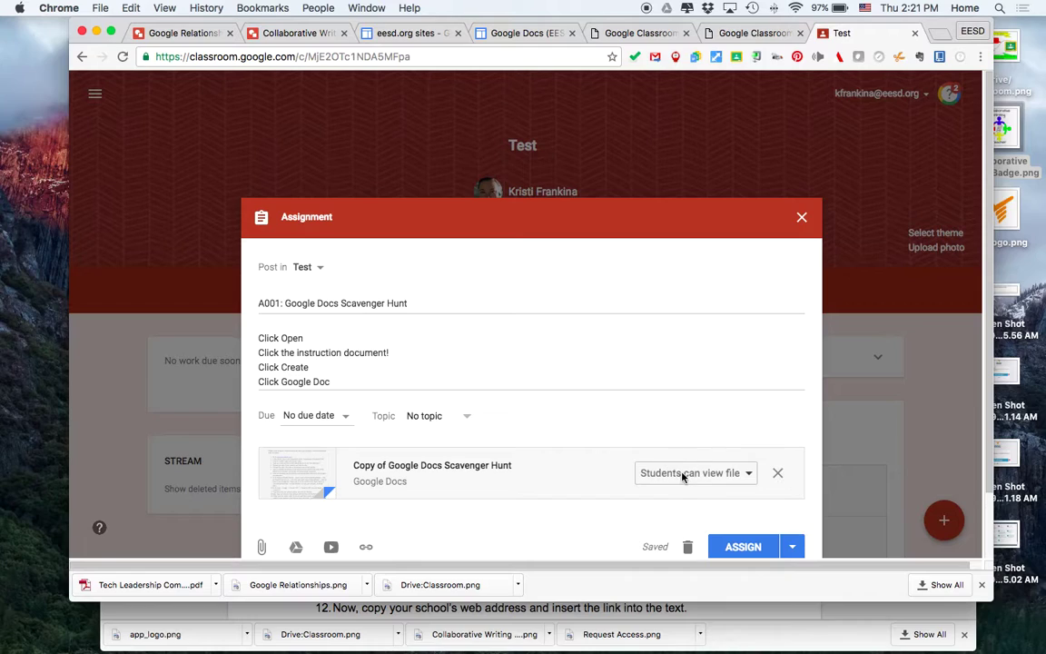
left_click(747, 547)
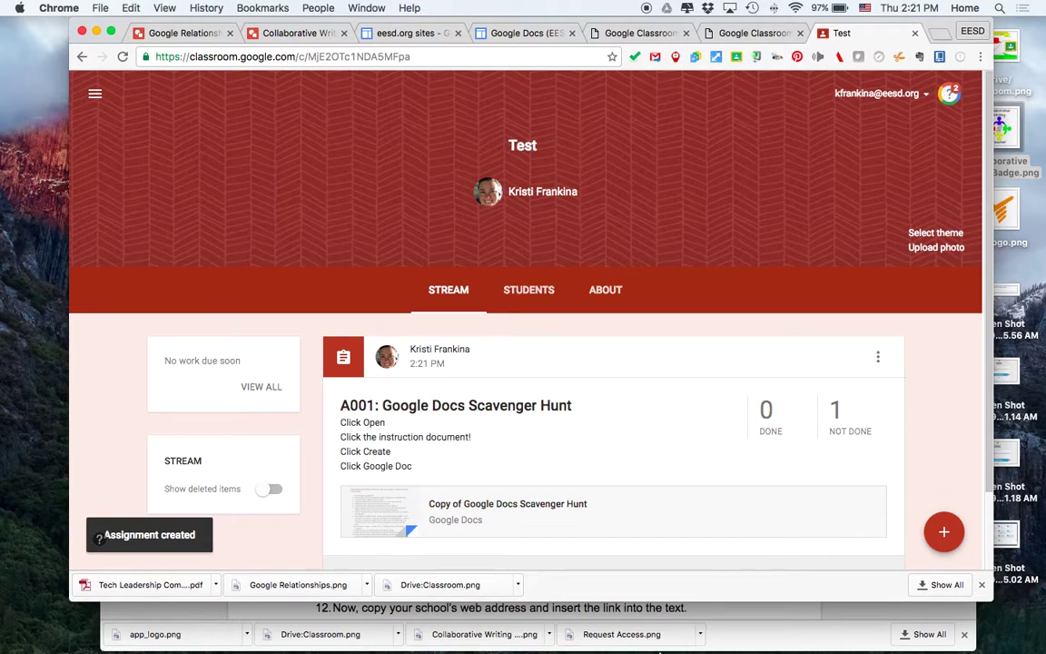
As the student, reload the stream, open A001, and open its attached scavenger hunt doc.
left_click(658, 640)
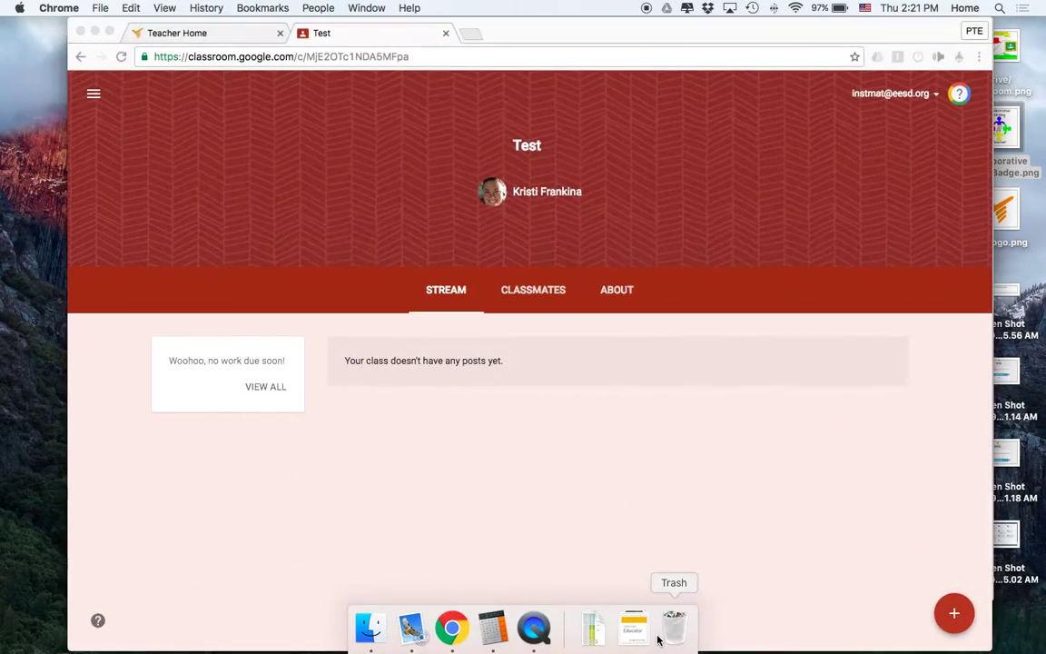
left_click(121, 56)
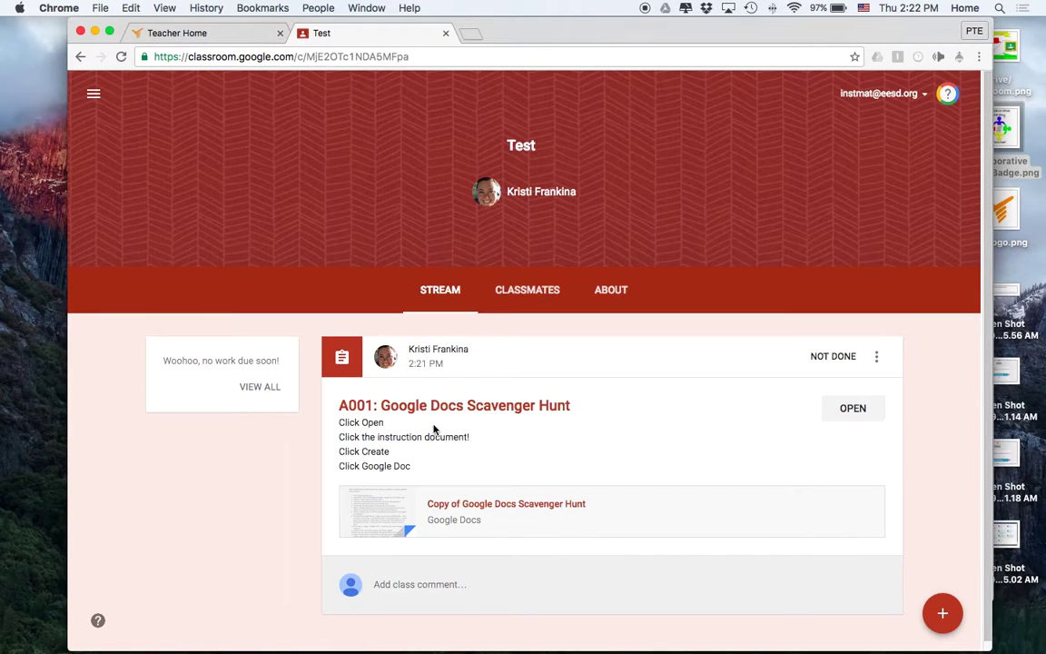
left_click(834, 413)
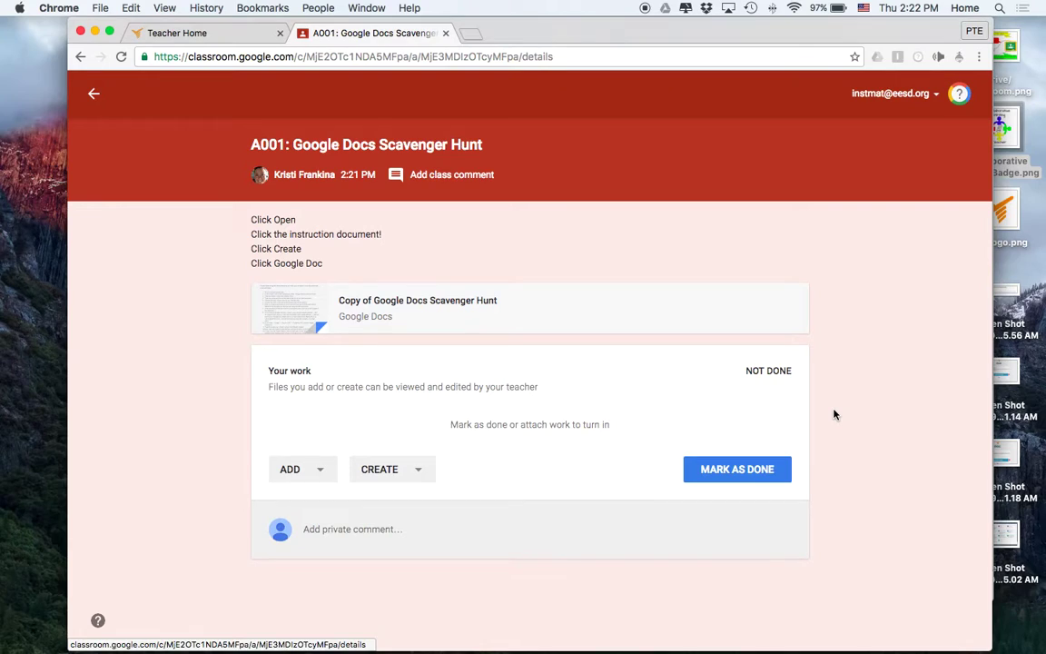
left_click(308, 310)
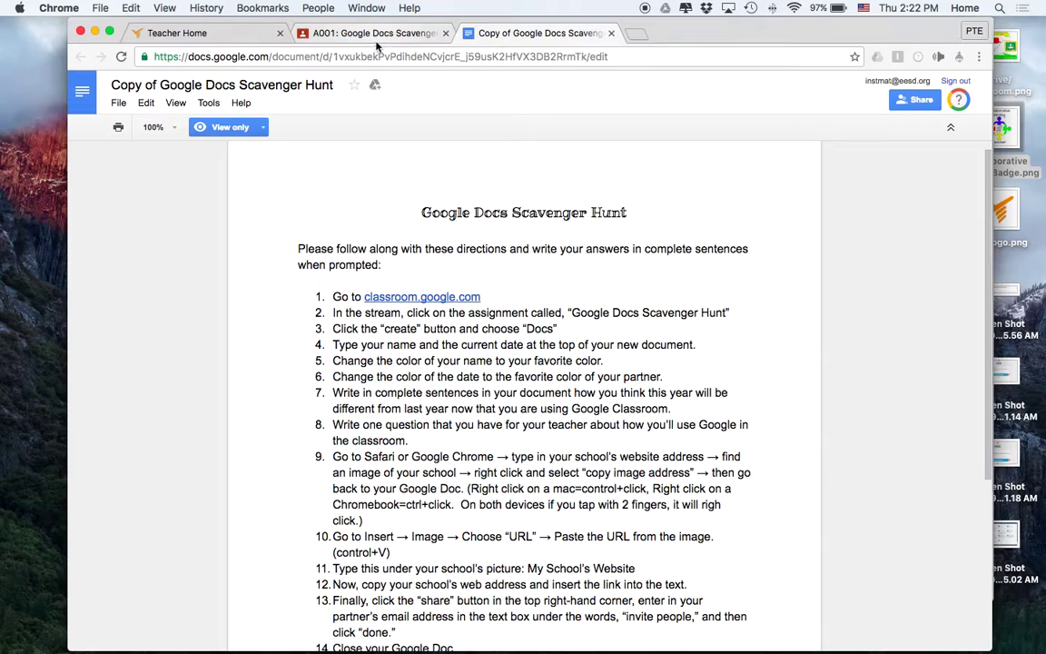
left_click(341, 34)
left_click(553, 36)
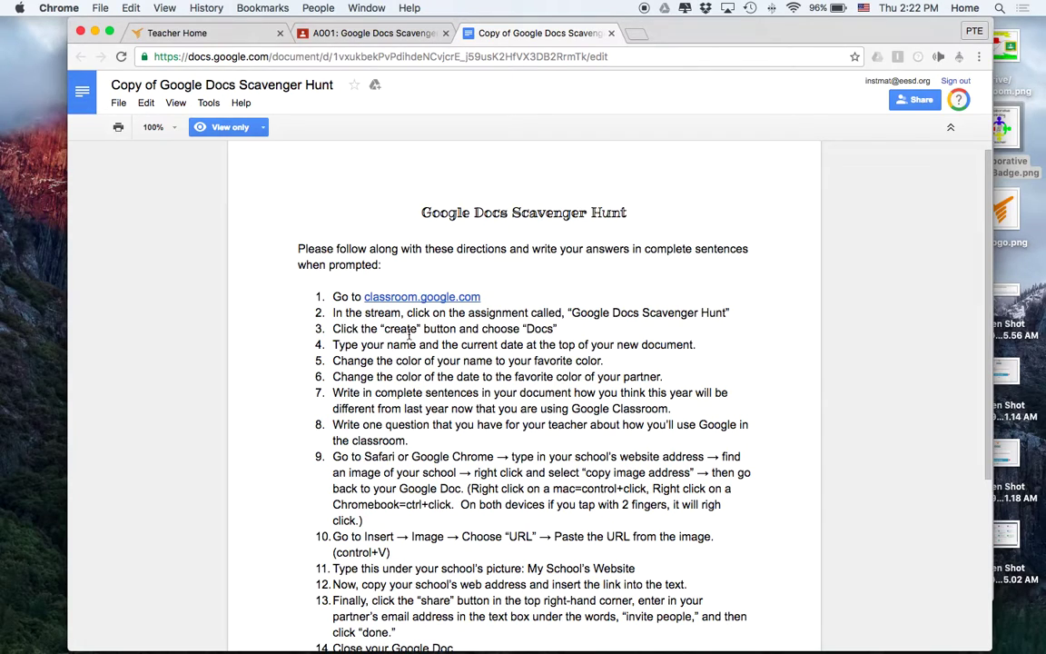
Create a new Google Doc as the student's work and open the Instructional Material doc.
left_click(351, 37)
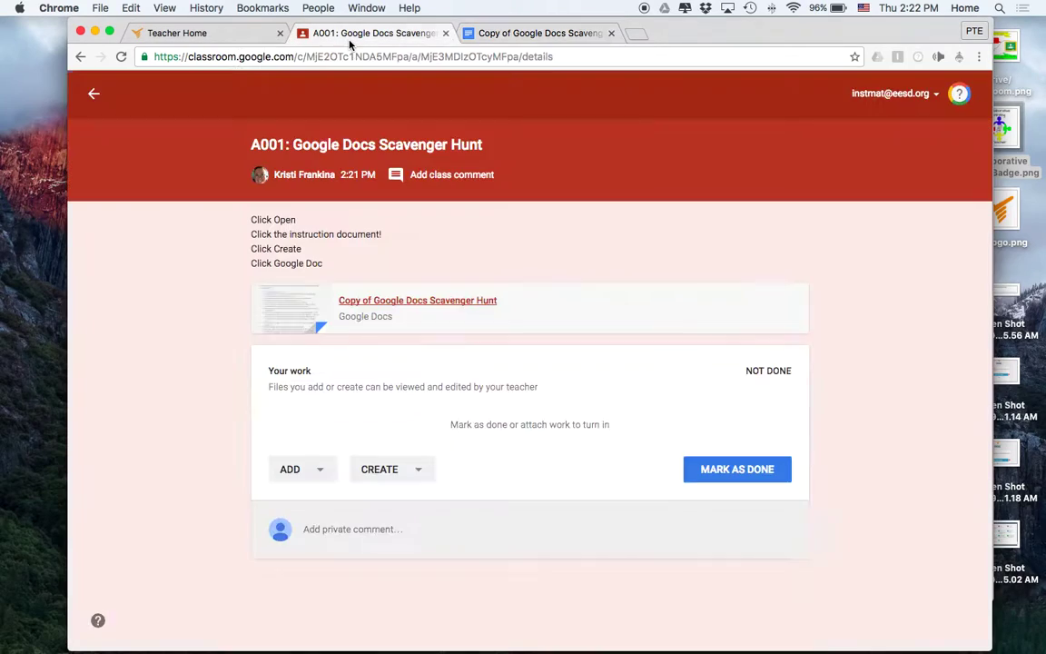
left_click(403, 476)
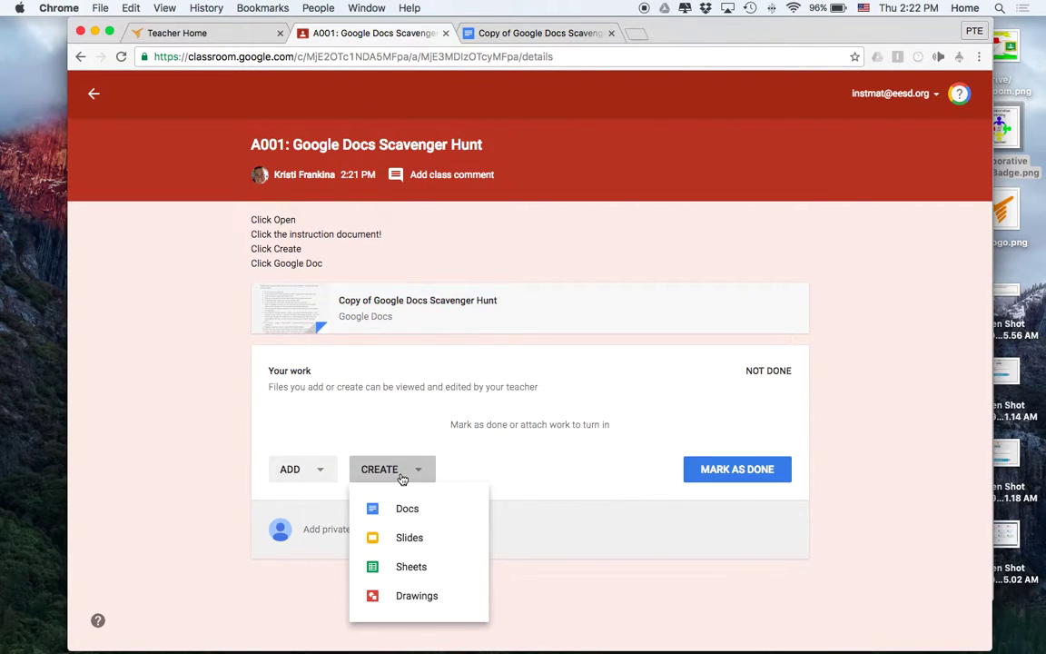
left_click(405, 510)
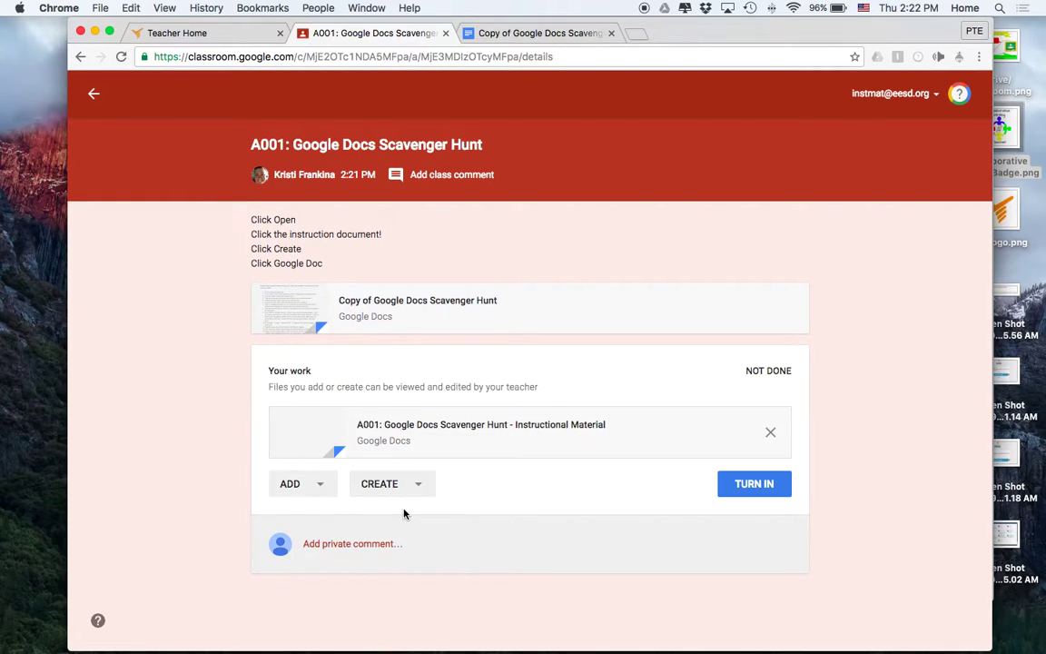
left_click(412, 427)
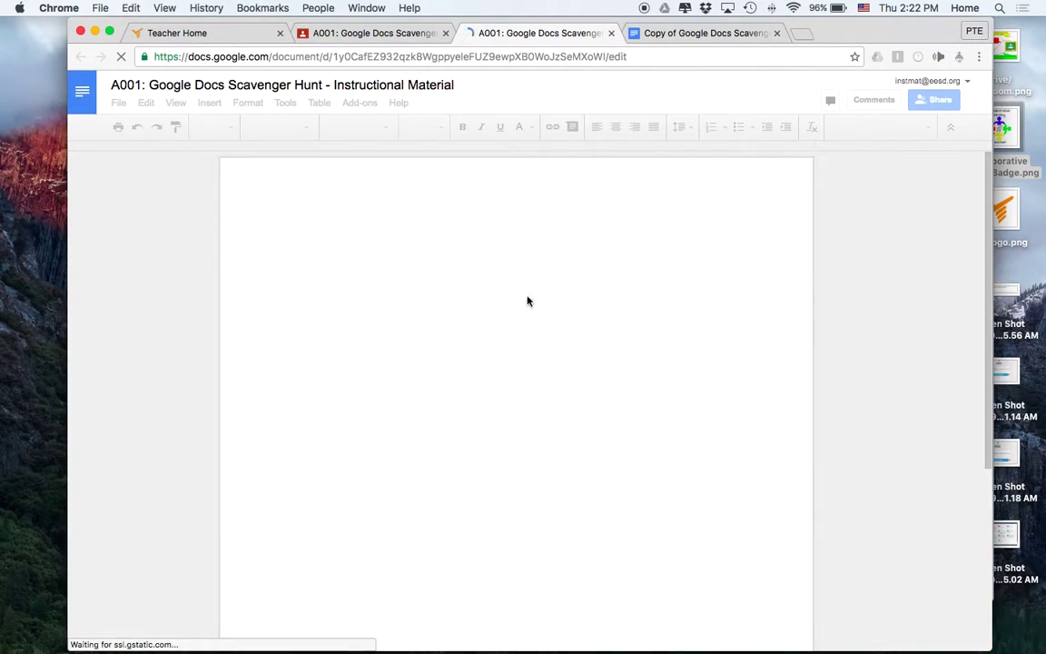
Read the instructions doc through to the last step, then return to the assignment page.
left_click(707, 27)
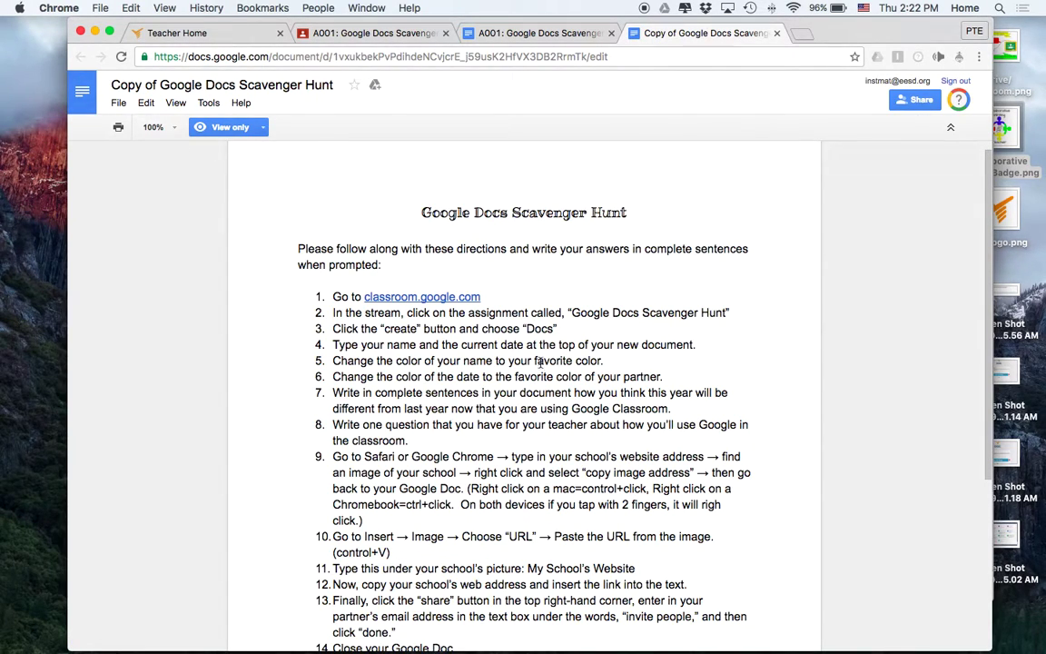
left_click(539, 32)
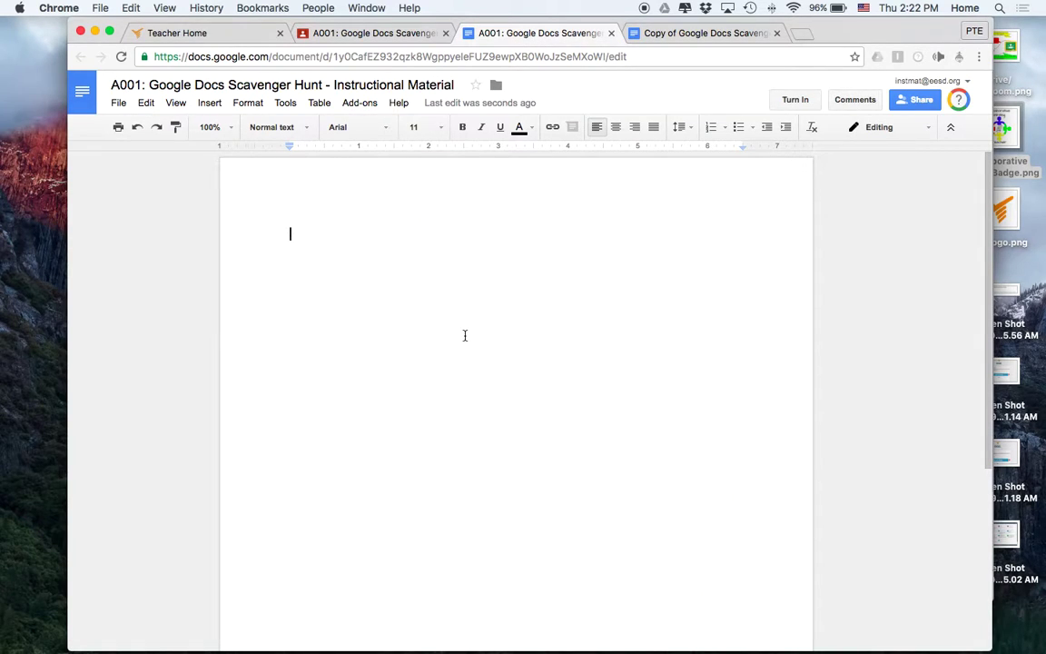
left_click(664, 34)
scroll(392, 576, "down", 5)
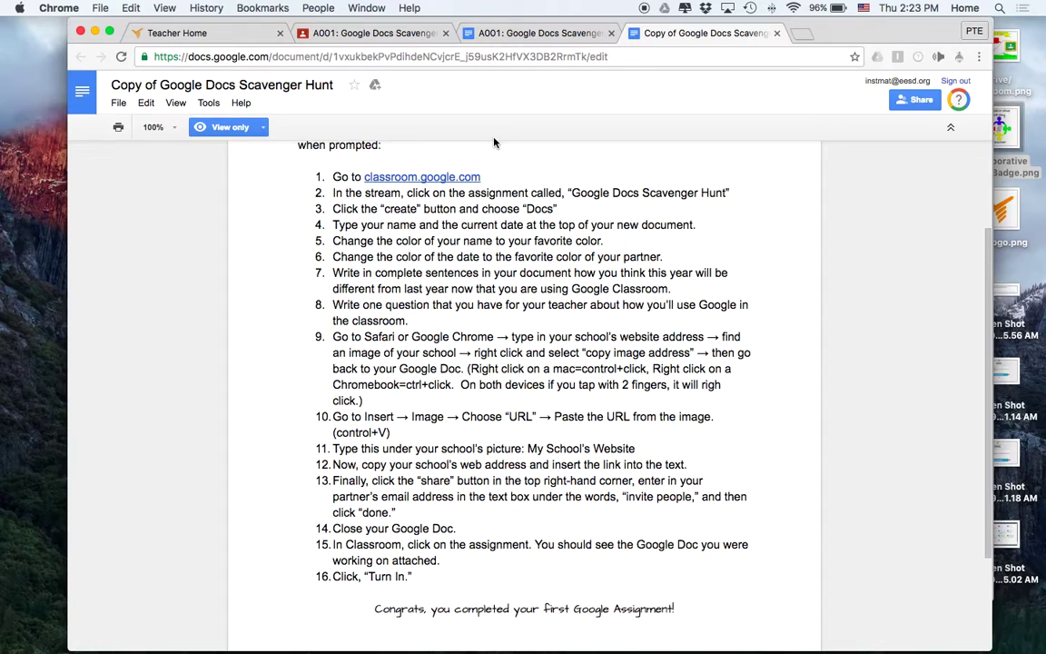
left_click(392, 37)
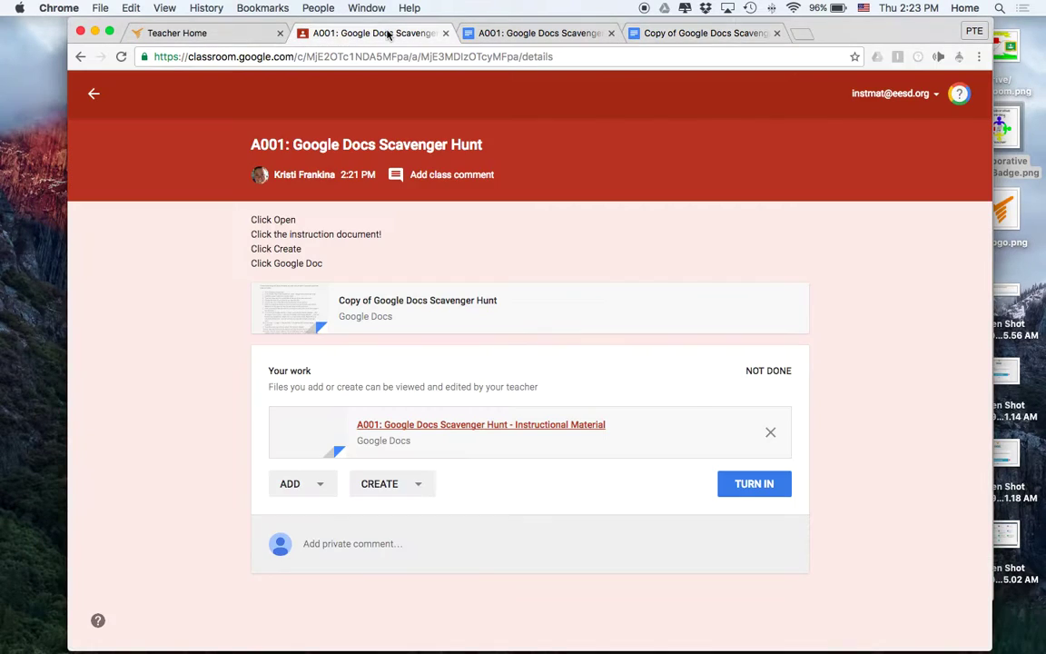
Turn in the Instructional Material doc and confirm the submission.
left_click(739, 484)
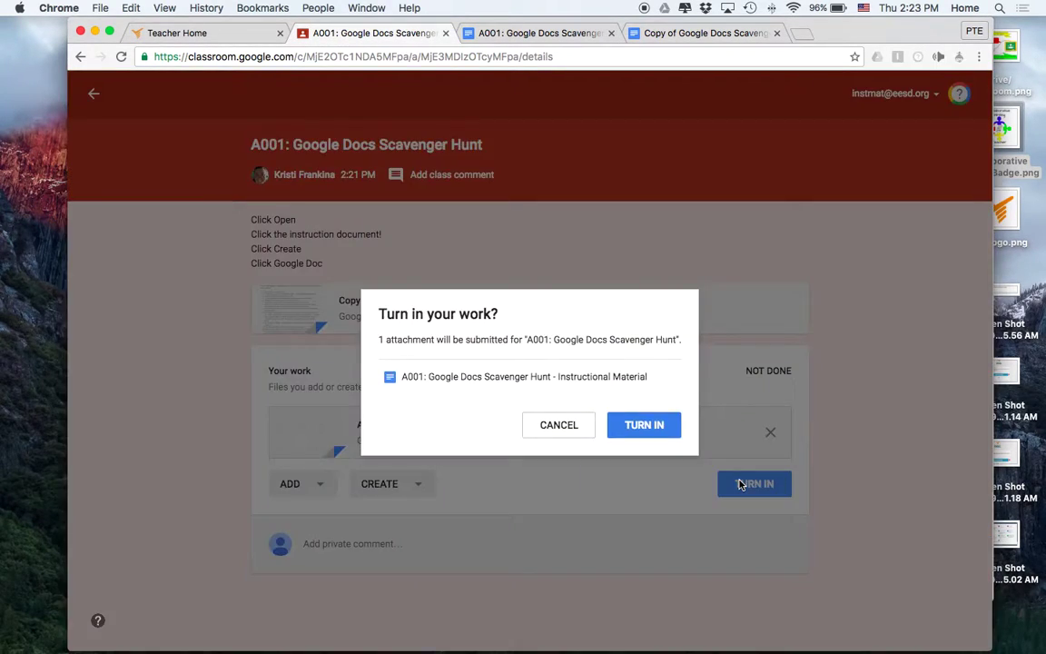
left_click(645, 426)
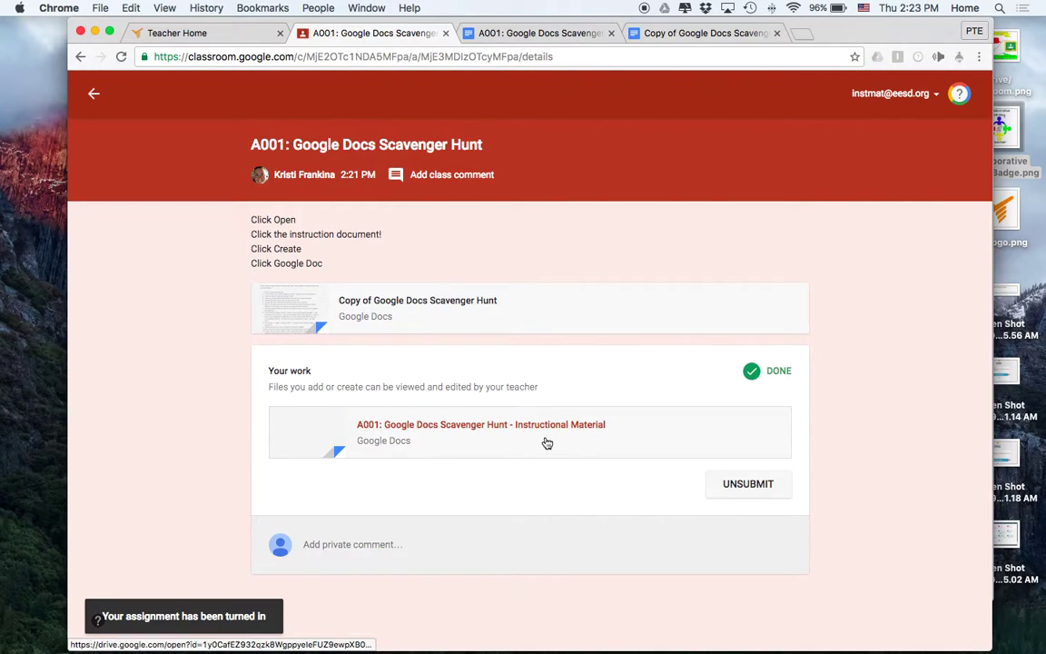
Type 'alkdfjaldfjasdkf' into the work doc, then return to the Classroom assignment page.
left_click(512, 33)
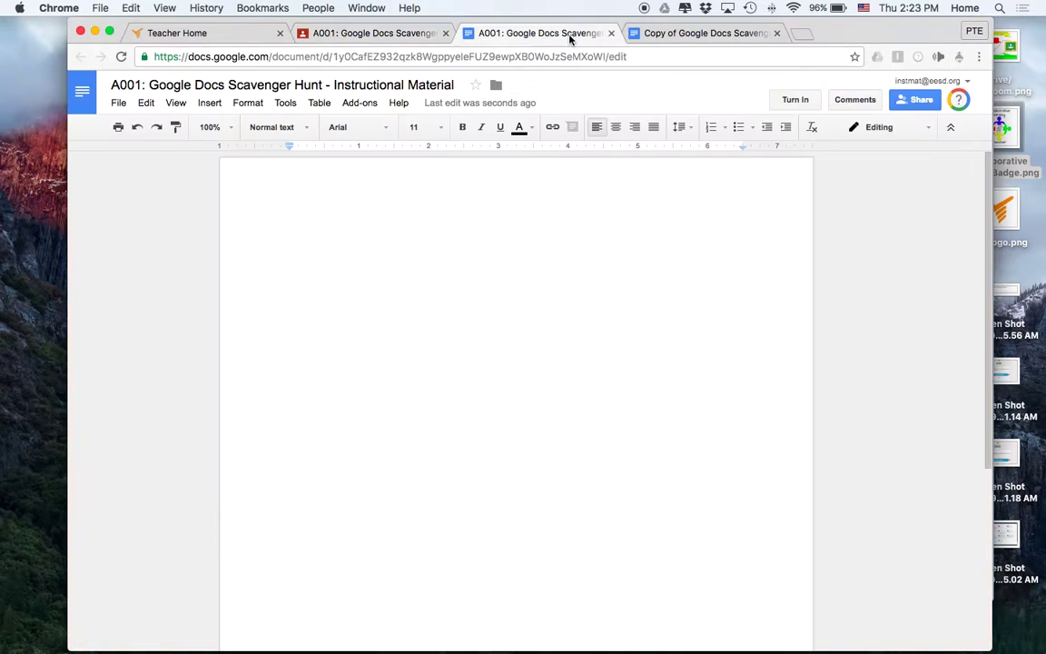
type("alk")
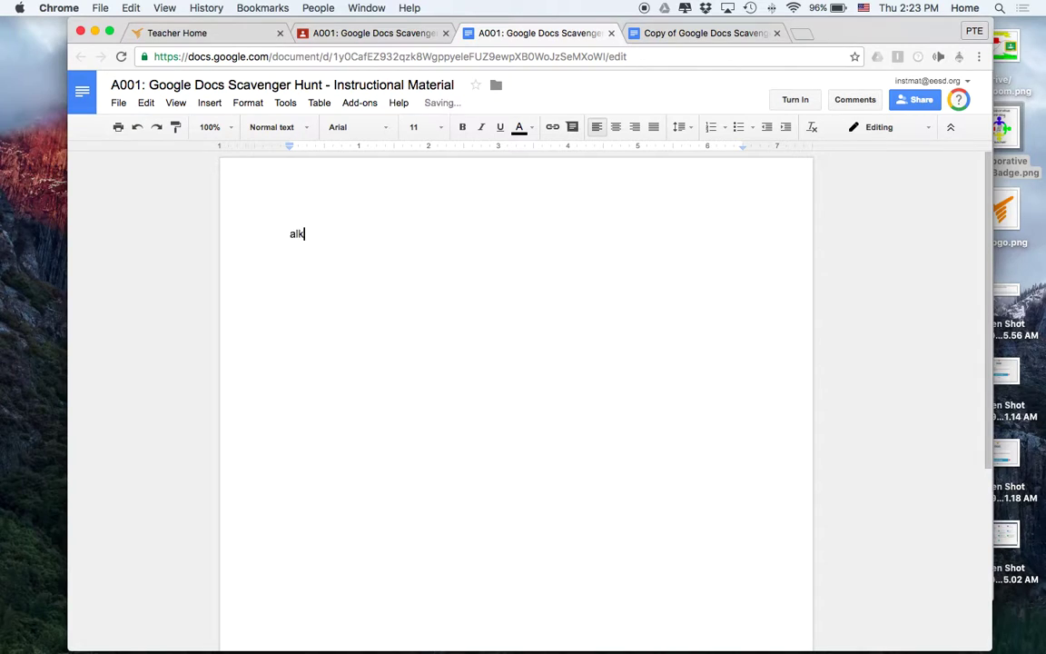
type("dfjaldfjasdkf")
left_click(391, 34)
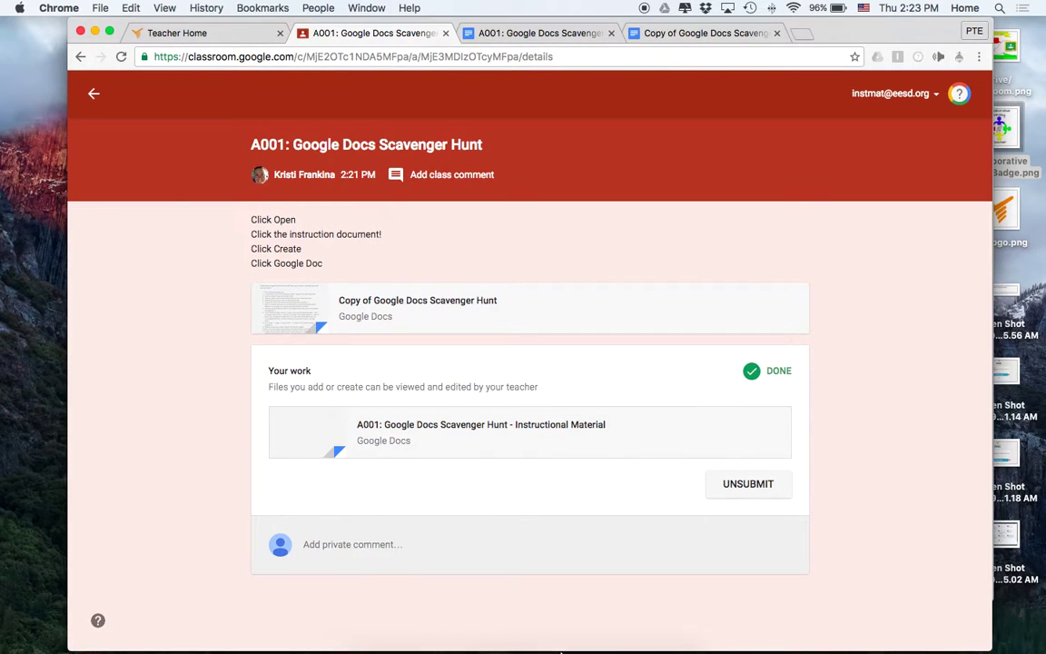
Refresh the teacher's class stream and open A001's submitted Instructional Material work, now showing 1 done.
left_click(95, 33)
left_click(122, 58)
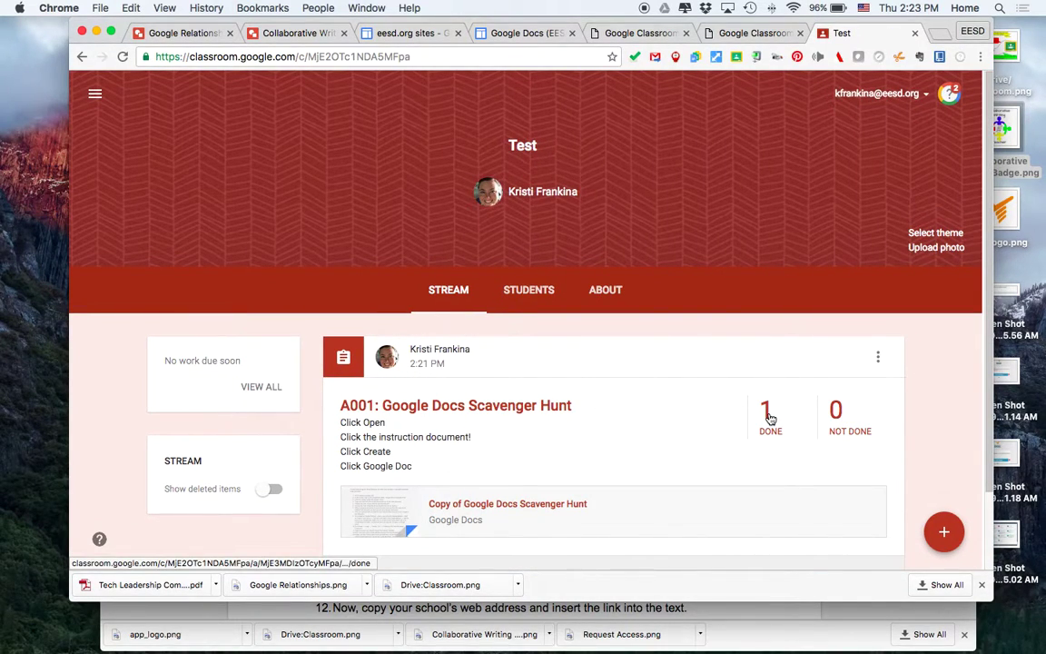
left_click(523, 405)
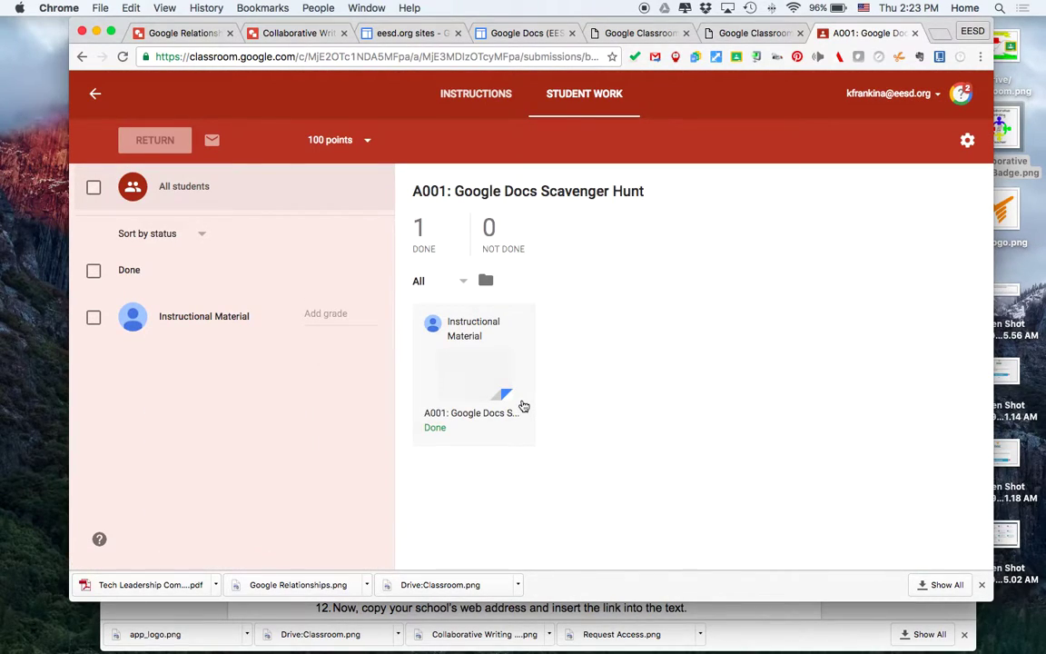